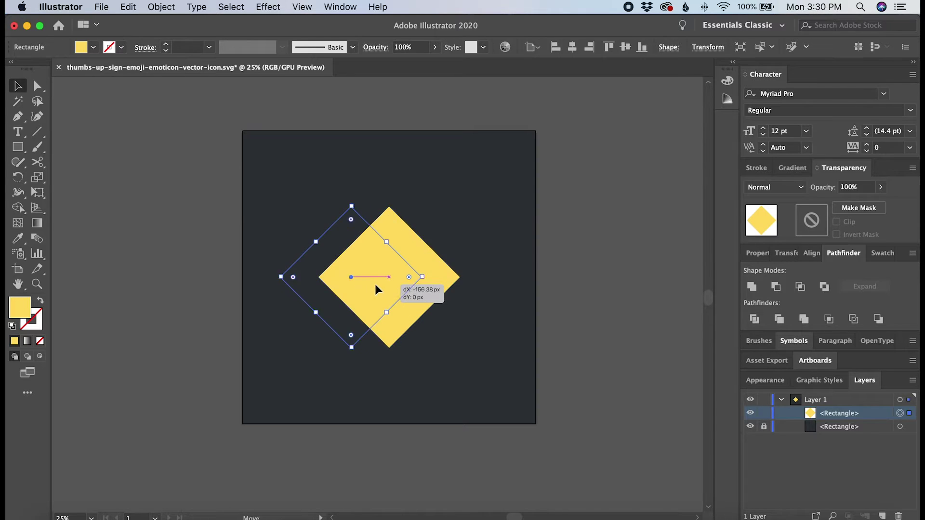
# Shift the yellow diamond left and Option-drag a copy overlapping it on the right.
pyautogui.moveTo(413, 286); pyautogui.dragTo(375, 285)
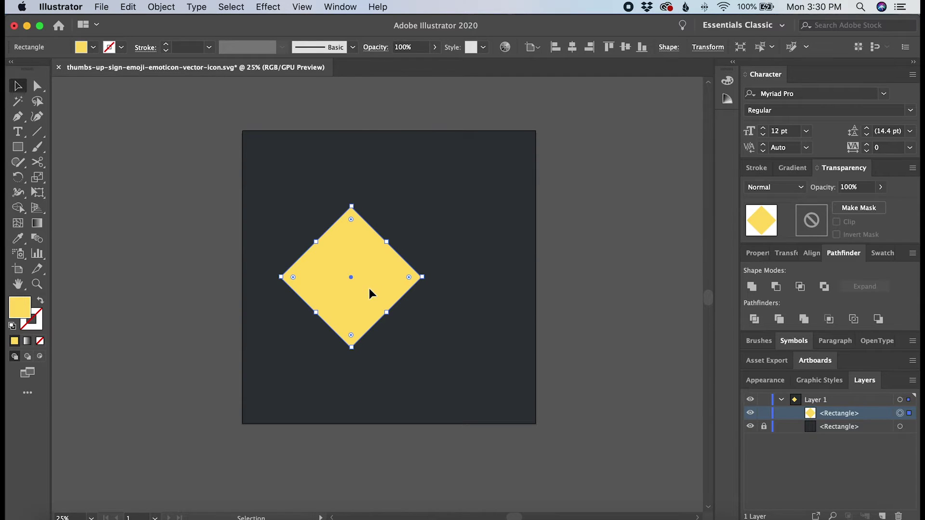
pyautogui.moveTo(369, 289)
pyautogui.mouseDown()
pyautogui.moveTo(437, 292)
pyautogui.moveTo(433, 299)
pyautogui.mouseUp()
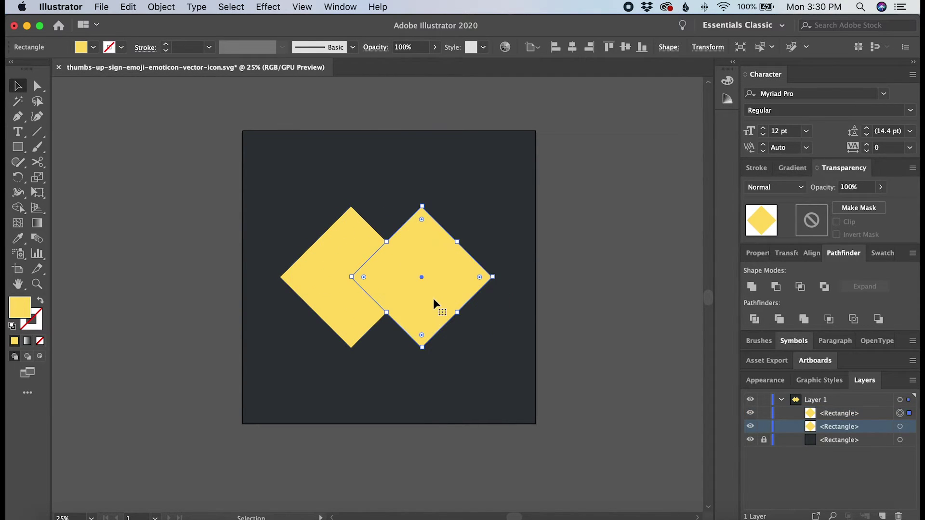
# Fill the right-hand duplicate diamond with a darker golden yellow in the Color Picker.
pyautogui.click(366, 257)
pyautogui.click(428, 250)
pyautogui.doubleClick(21, 309)
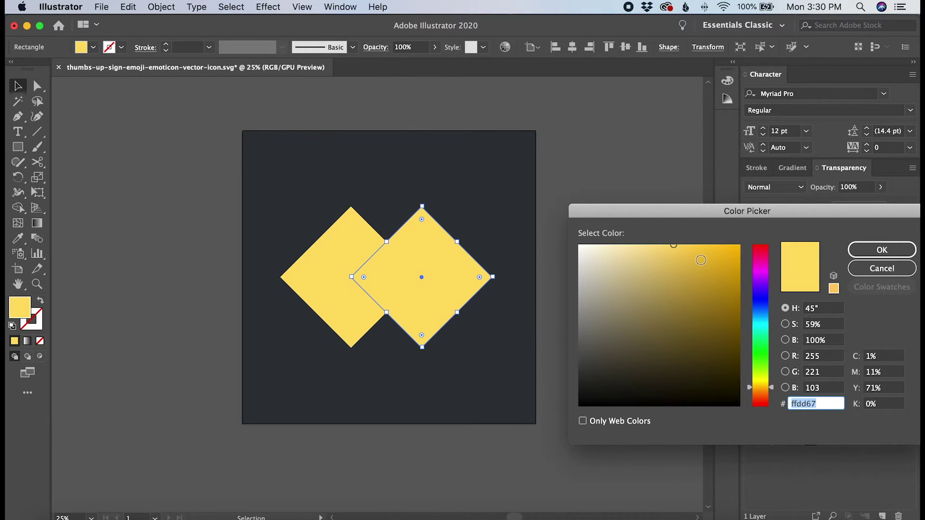
pyautogui.moveTo(699, 262); pyautogui.dragTo(704, 264)
pyautogui.click(881, 250)
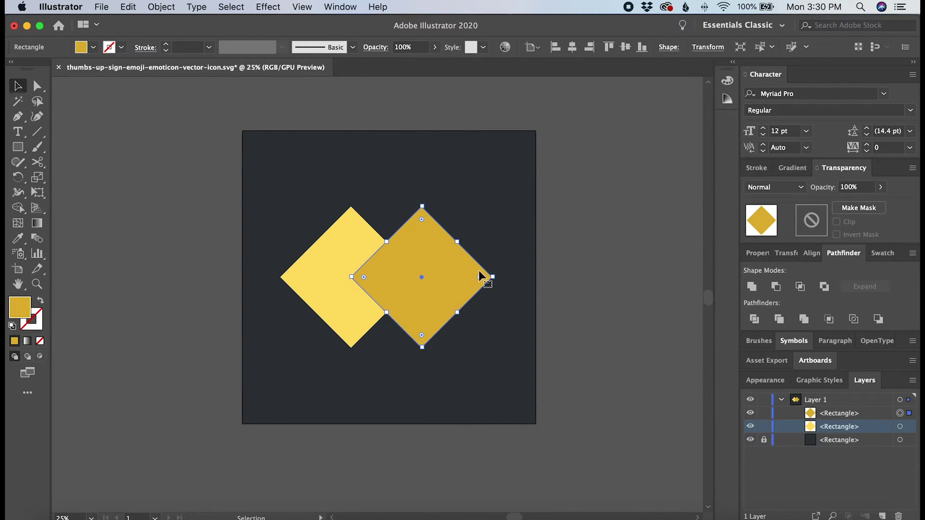
# Add the light diamond and both Rectangle layer rows to one selection.
pyautogui.click(881, 416)
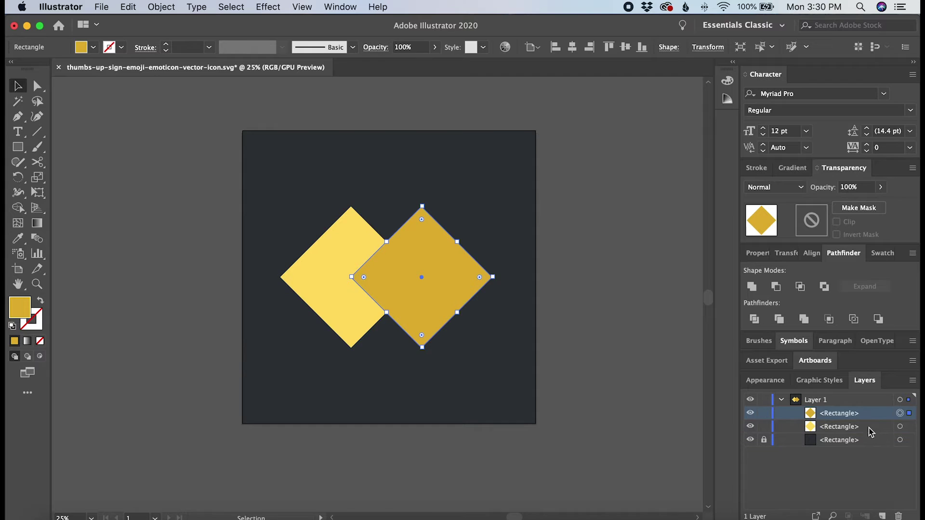
pyautogui.click(869, 431)
pyautogui.click(858, 416)
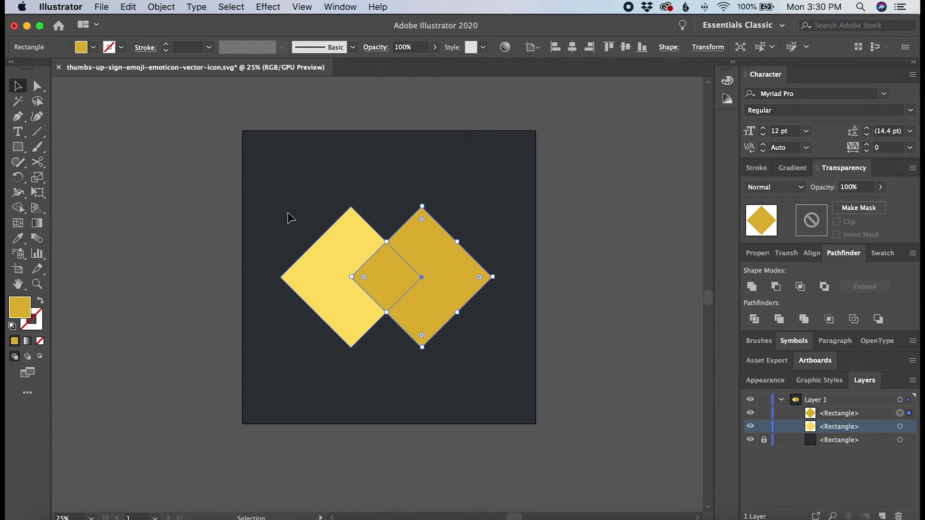
pyautogui.keyDown('shift'); pyautogui.click(333, 275); pyautogui.keyUp('shift')
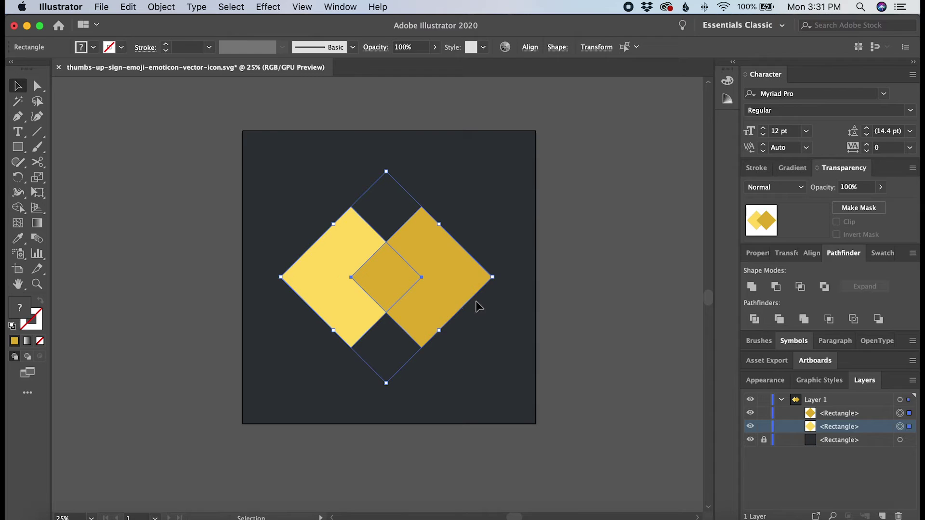
pyautogui.keyDown('shift'); pyautogui.click(865, 415); pyautogui.keyUp('shift')
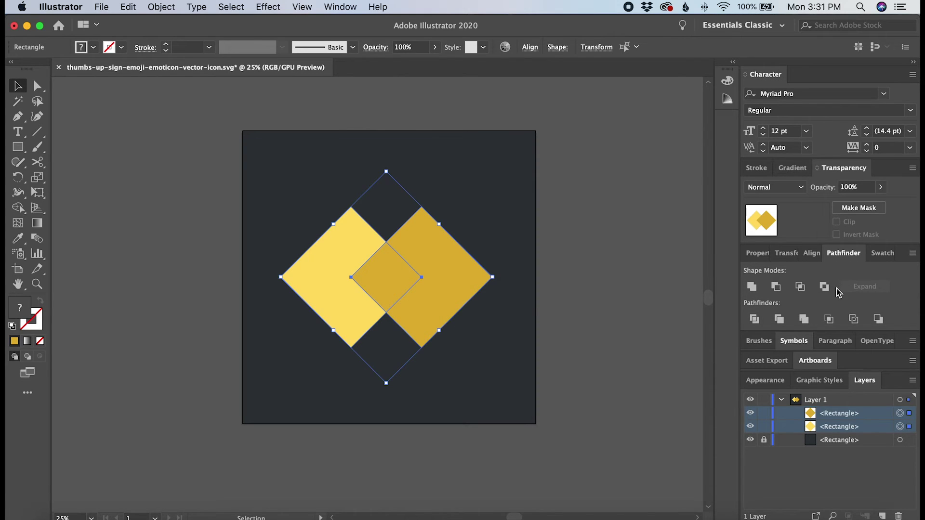
pyautogui.click(352, 9)
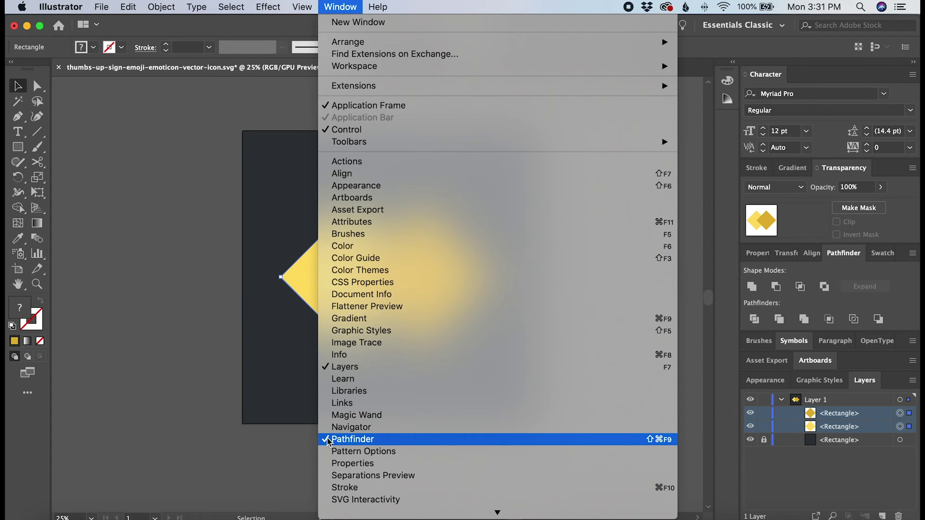
pyautogui.click(842, 257)
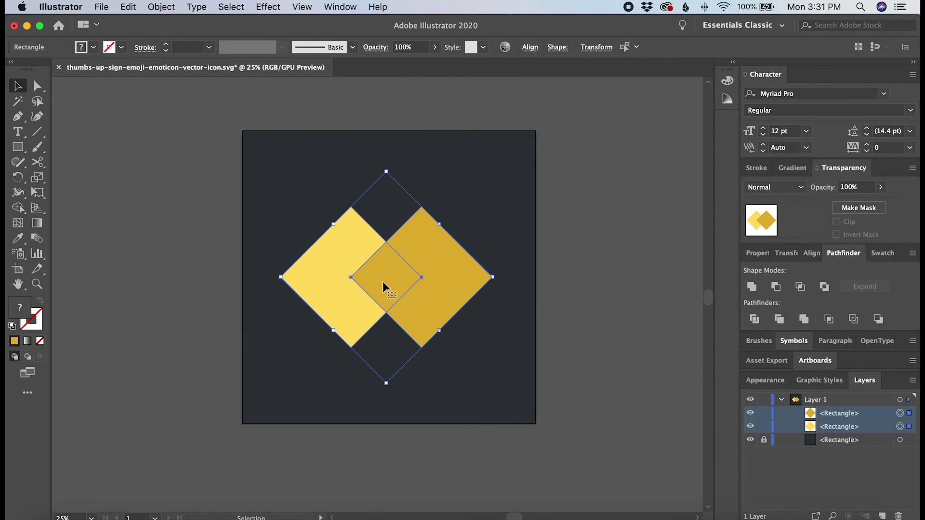
# Unite the two diamonds with Pathfinder and show the anchor points using Direct Selection (A).
pyautogui.click(752, 287)
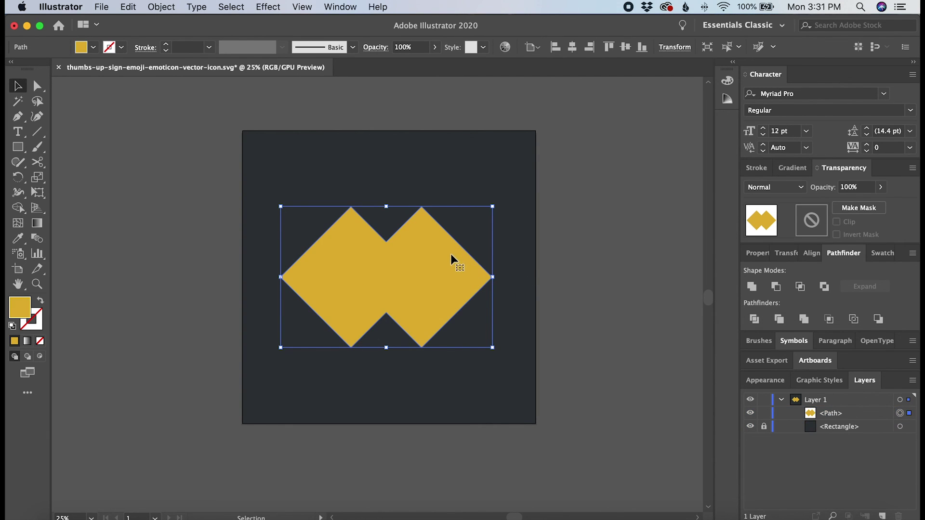
pyautogui.press('a')
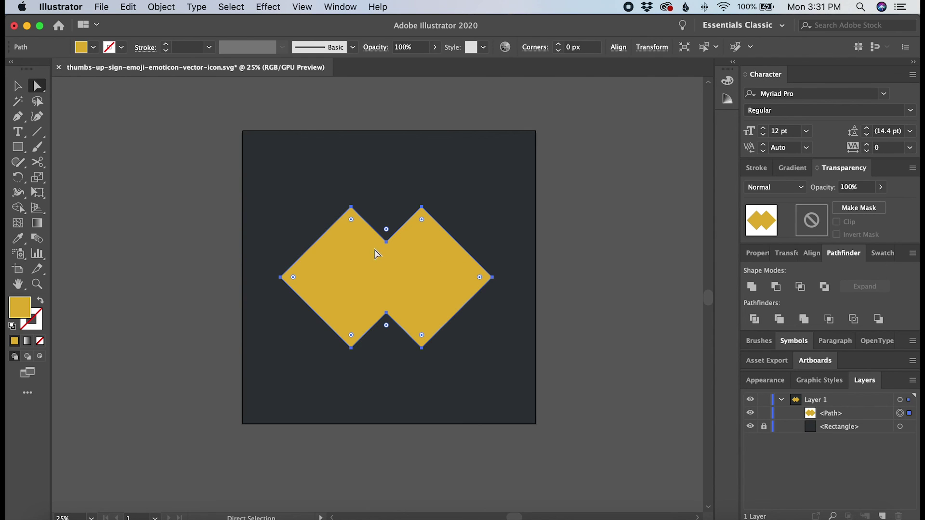